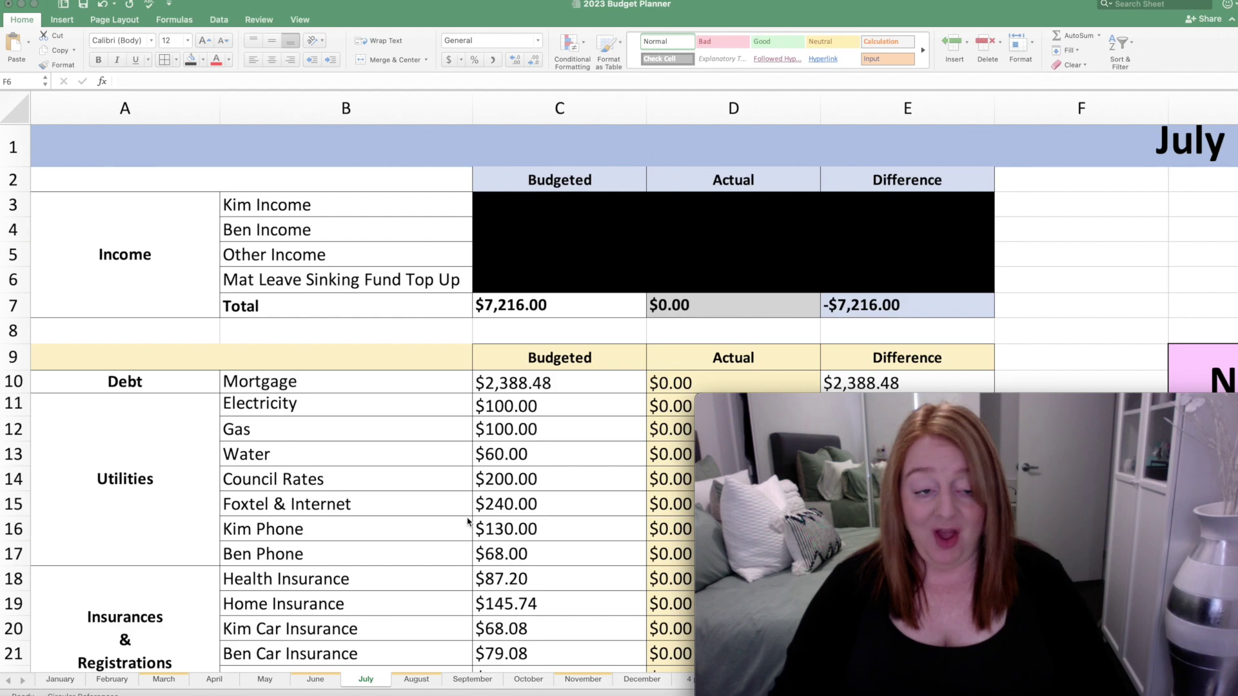
Step: Scroll the July sheet to show the Debt and Utilities rows below the $7,216.00 income total
{"action": "scroll", "coordinate": [468, 521], "scroll_direction": "down", "scroll_amount": 1}
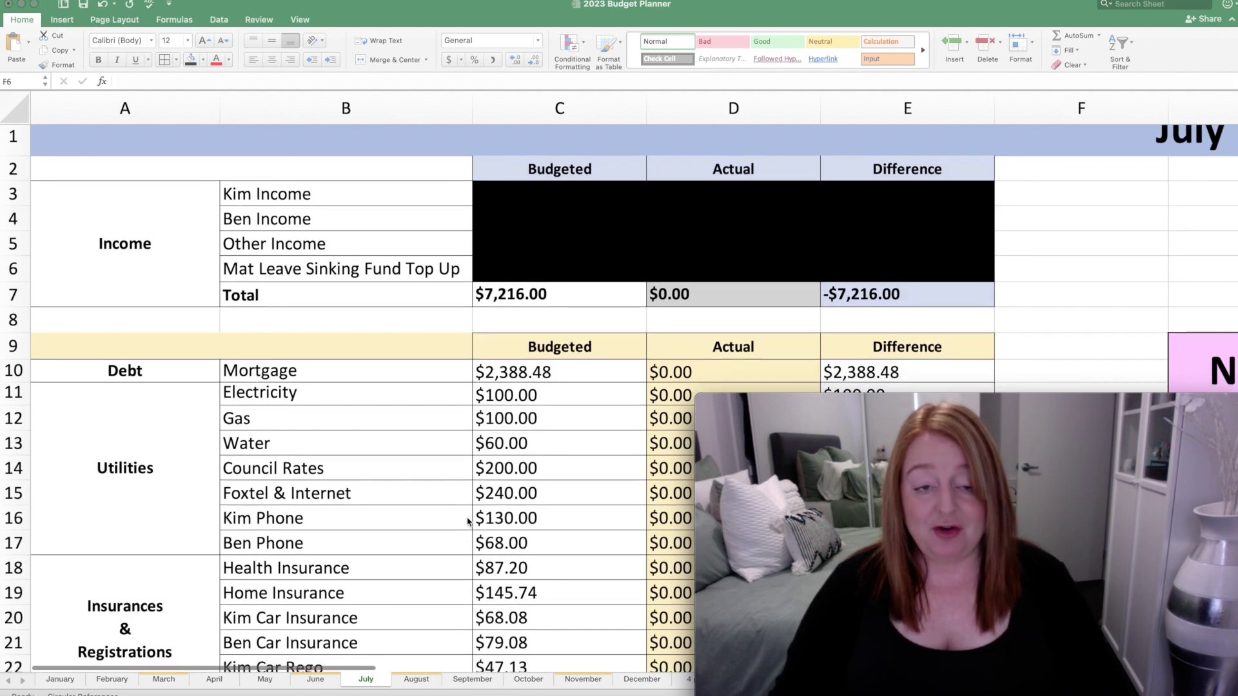
{"action": "scroll", "coordinate": [469, 520], "scroll_direction": "up", "scroll_amount": 2}
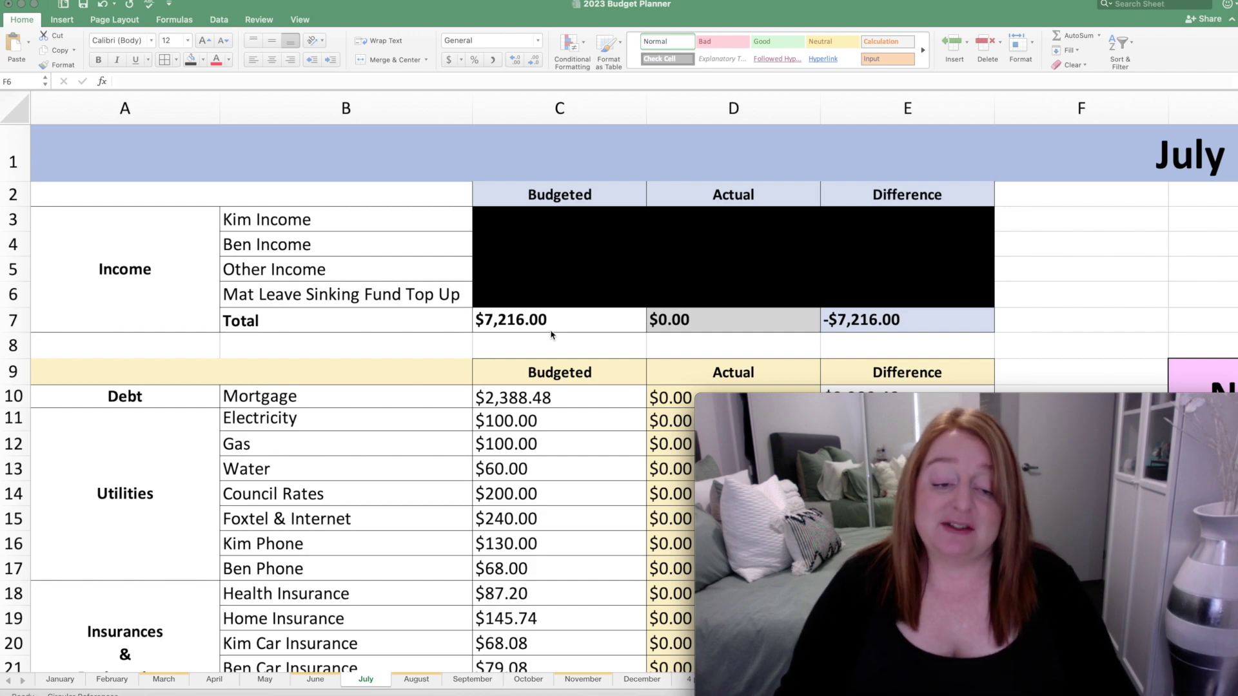
Step: Scroll past Utilities and Insurances & Registrations down to the Subscriptions and Daily Living Expenses rows
{"action": "scroll", "coordinate": [612, 335], "scroll_direction": "down", "scroll_amount": 5}
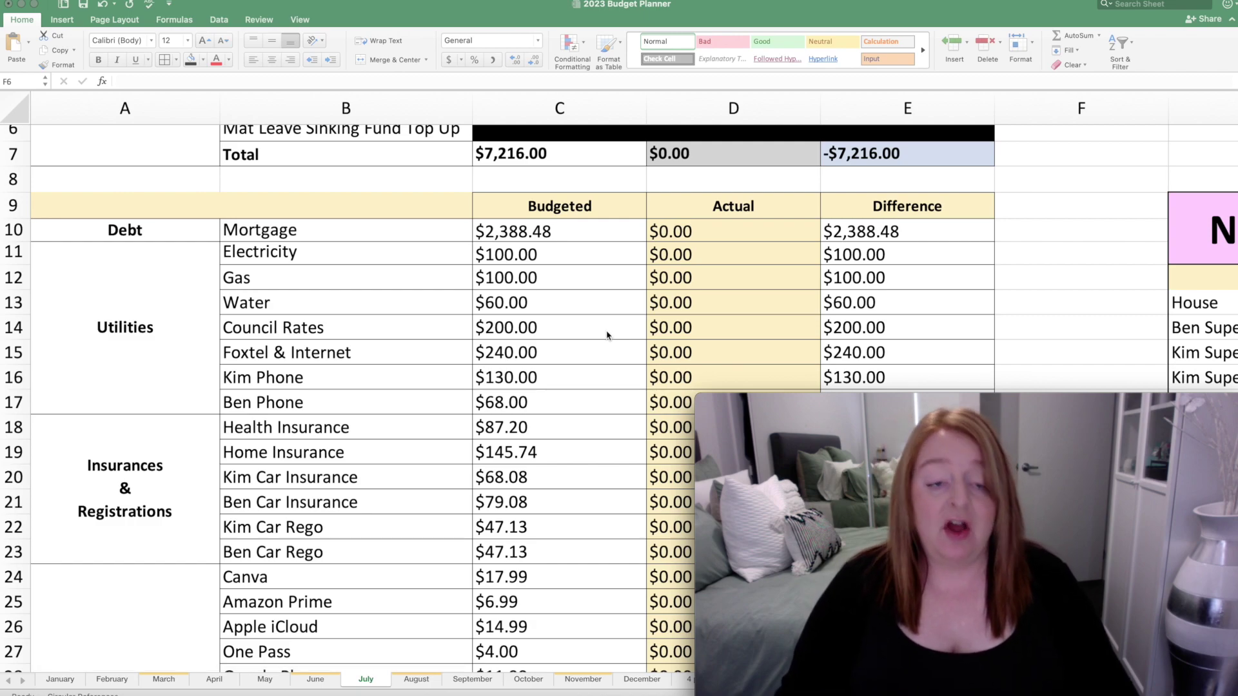
{"action": "scroll", "coordinate": [608, 335], "scroll_direction": "down", "scroll_amount": 1}
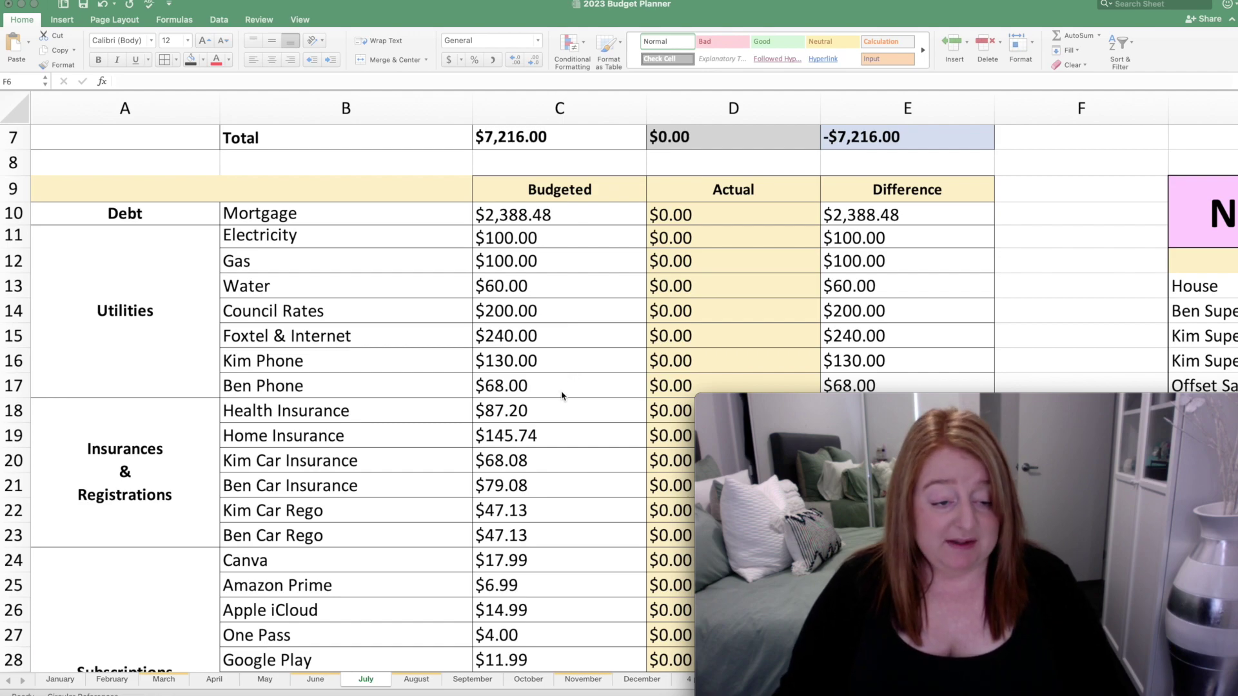
{"action": "scroll", "coordinate": [561, 396], "scroll_direction": "down", "scroll_amount": 4}
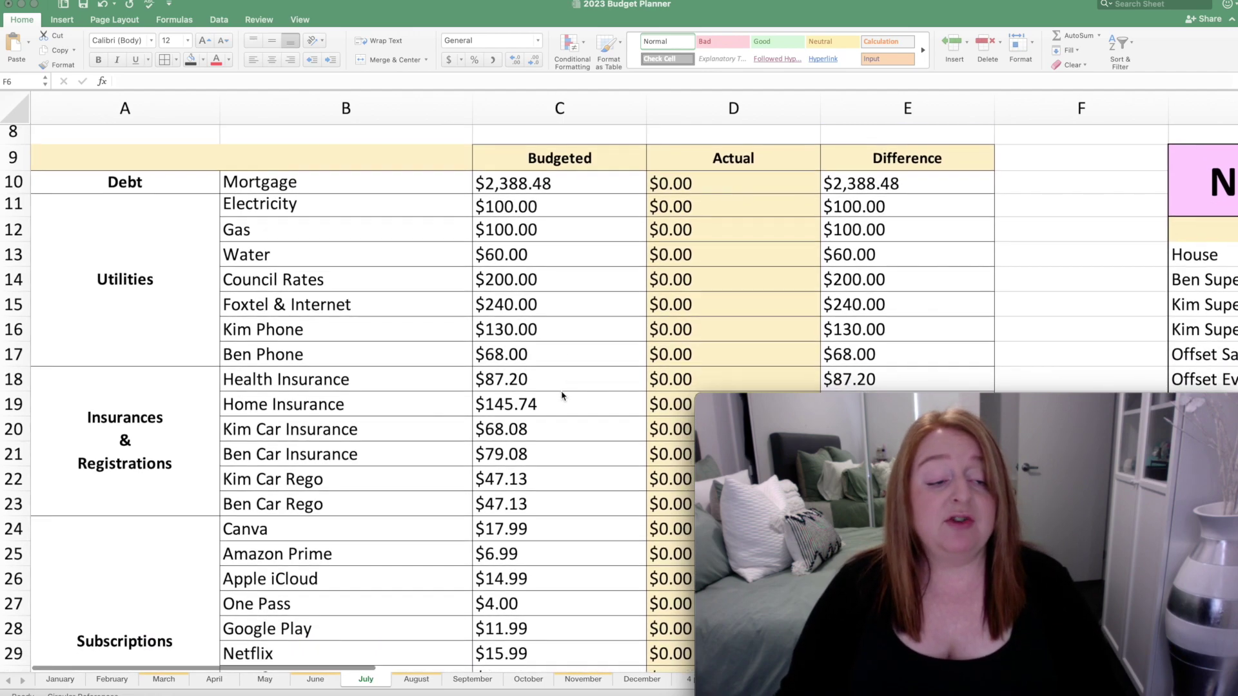
{"action": "scroll", "coordinate": [562, 396], "scroll_direction": "down", "scroll_amount": 1}
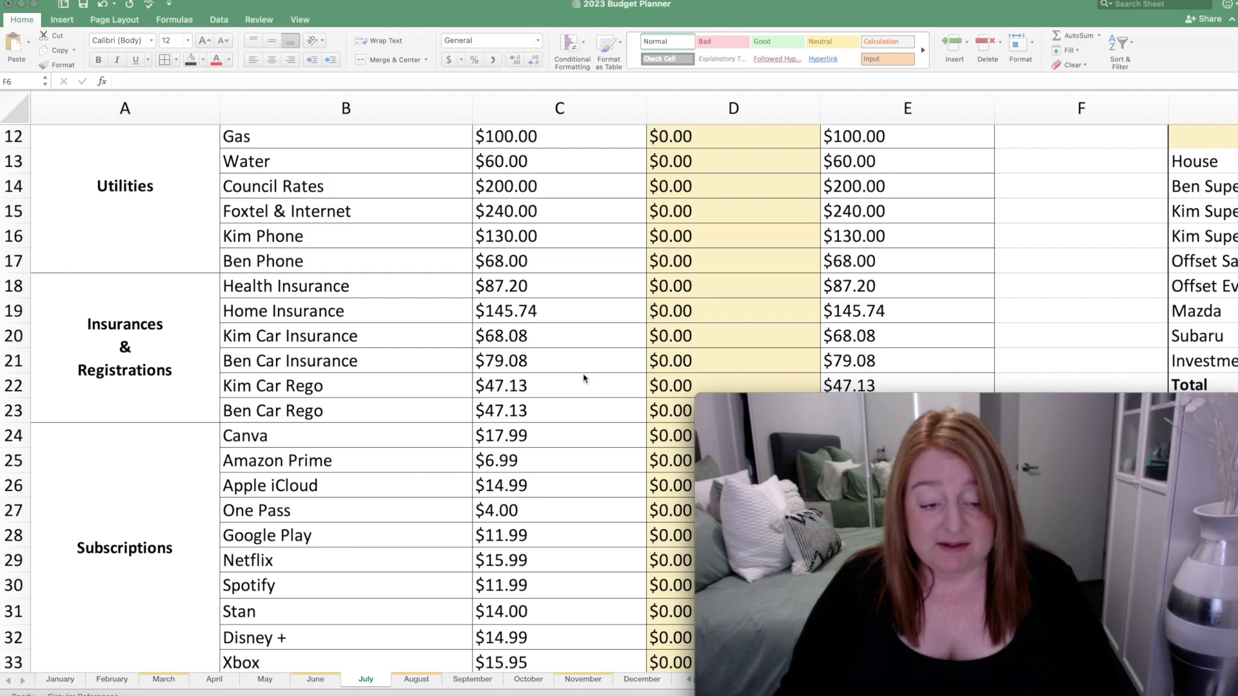
{"action": "scroll", "coordinate": [585, 379], "scroll_direction": "down", "scroll_amount": 1}
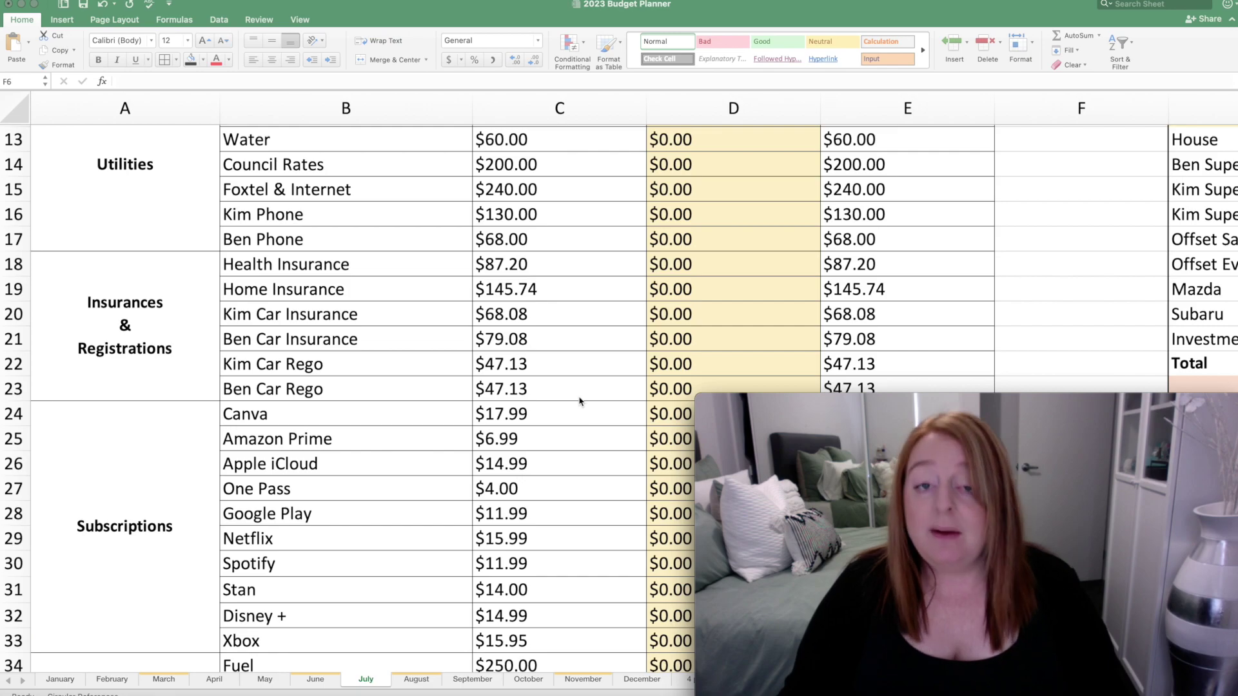
{"action": "scroll", "coordinate": [579, 401], "scroll_direction": "down", "scroll_amount": 3}
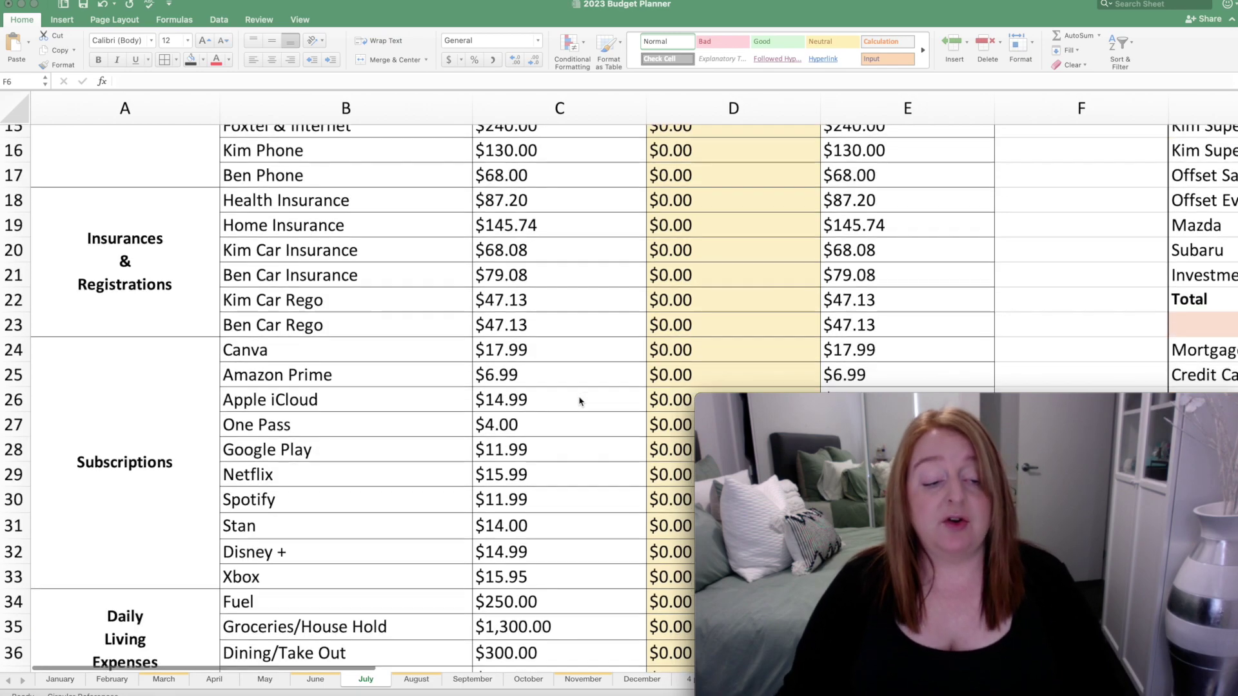
Step: Scroll down to the row 39 TOTAL of $6,576.72 and the Sinking Funds / Grand Total rows
{"action": "scroll", "coordinate": [579, 401], "scroll_direction": "down", "scroll_amount": 4}
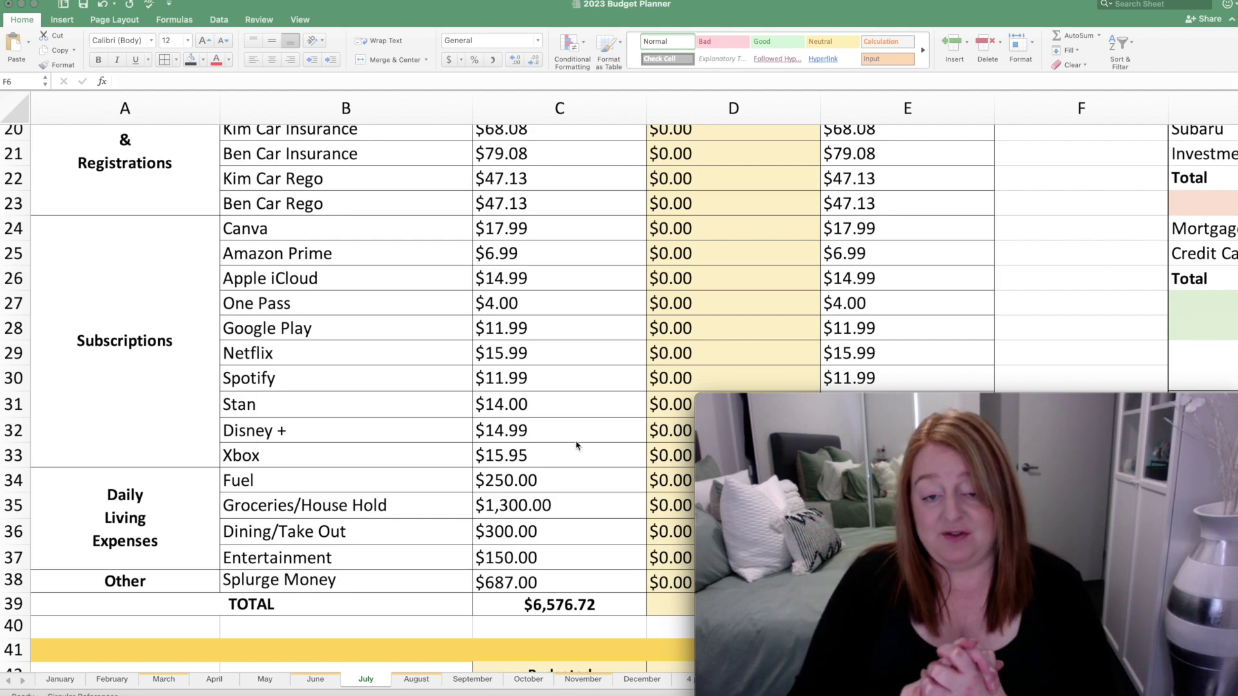
Step: Scroll down to the pink Sinking Funds banner with $639.28 budgeted and the fund list from row 50
{"action": "scroll", "coordinate": [576, 445], "scroll_direction": "down", "scroll_amount": 3}
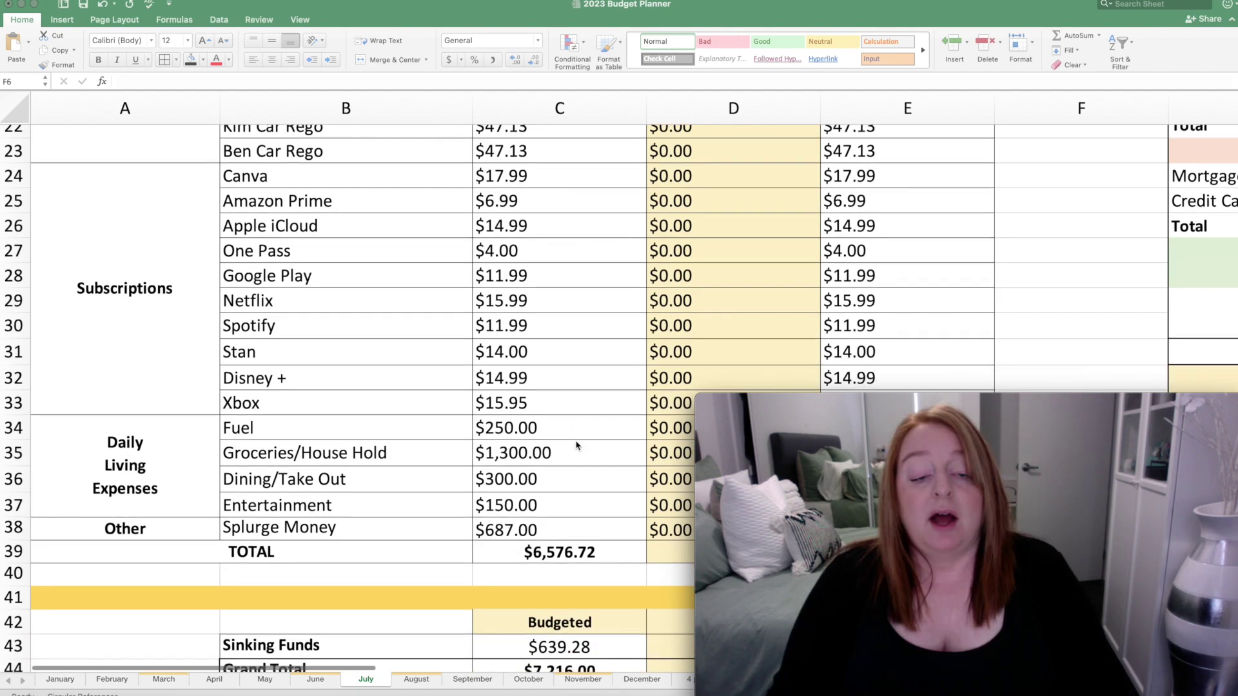
{"action": "scroll", "coordinate": [576, 445], "scroll_direction": "down", "scroll_amount": 4}
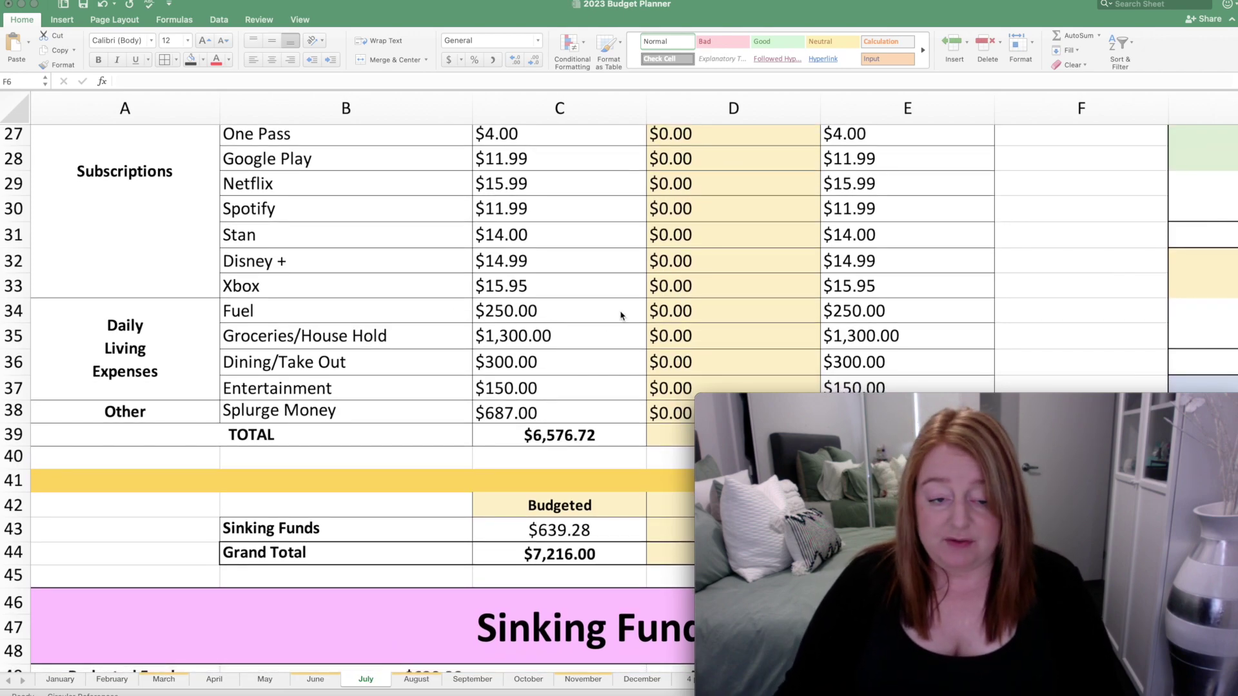
{"action": "scroll", "coordinate": [600, 328], "scroll_direction": "down", "scroll_amount": 1}
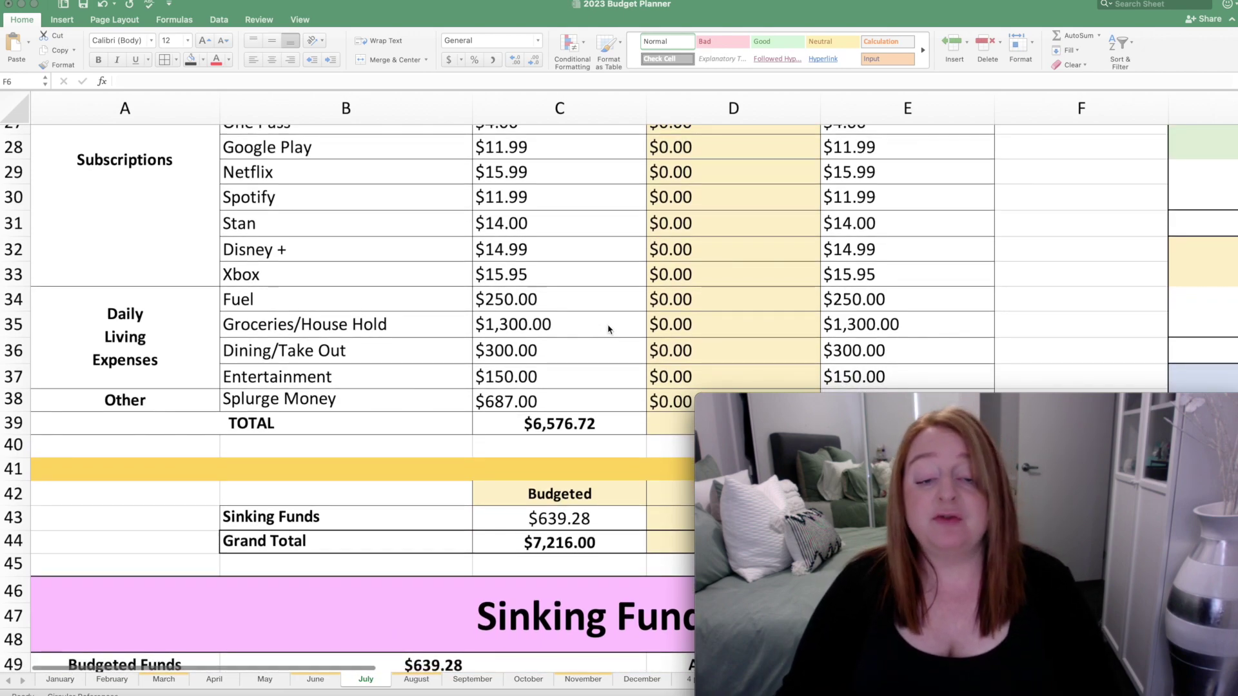
{"action": "scroll", "coordinate": [600, 332], "scroll_direction": "down", "scroll_amount": 1}
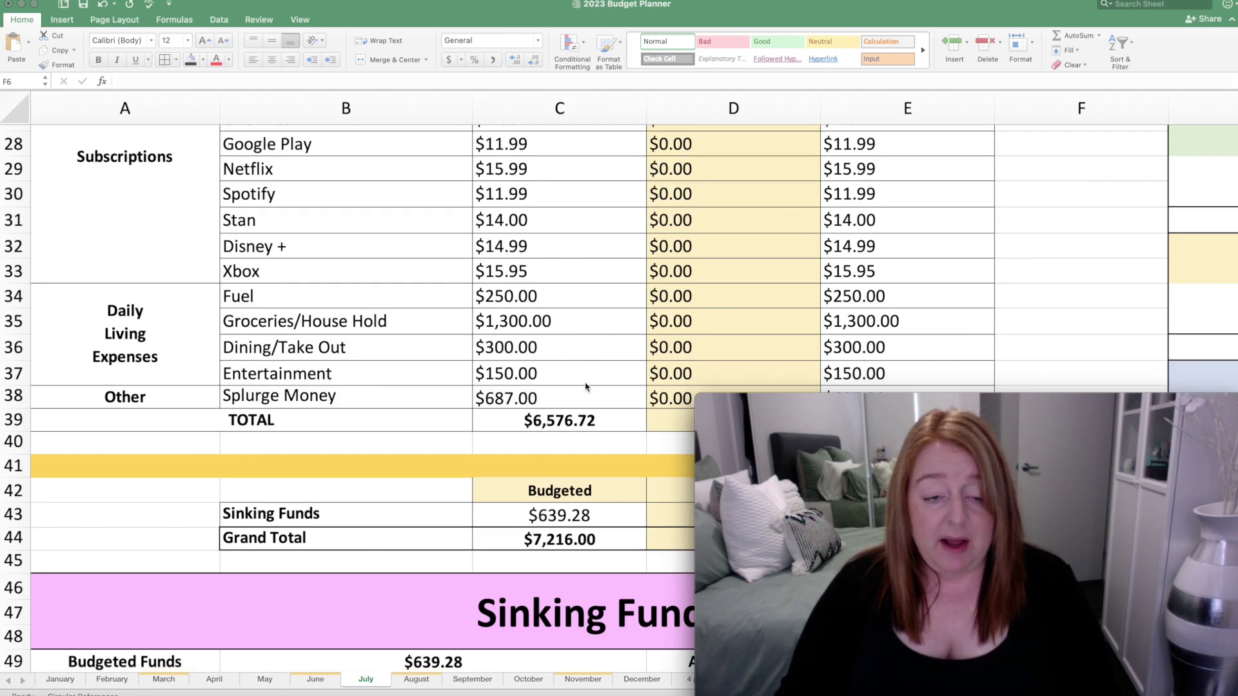
{"action": "scroll", "coordinate": [591, 388], "scroll_direction": "down", "scroll_amount": 2}
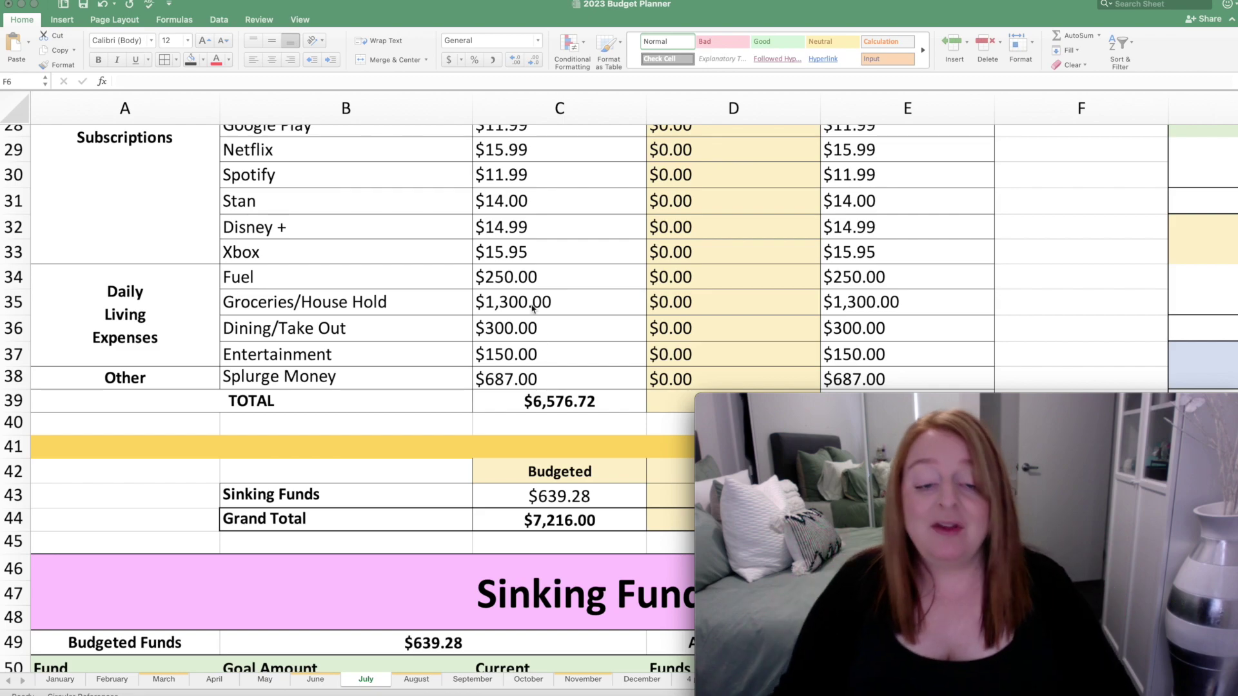
{"action": "scroll", "coordinate": [533, 307], "scroll_direction": "down", "scroll_amount": 1}
{"action": "scroll", "coordinate": [532, 307], "scroll_direction": "down", "scroll_amount": 2}
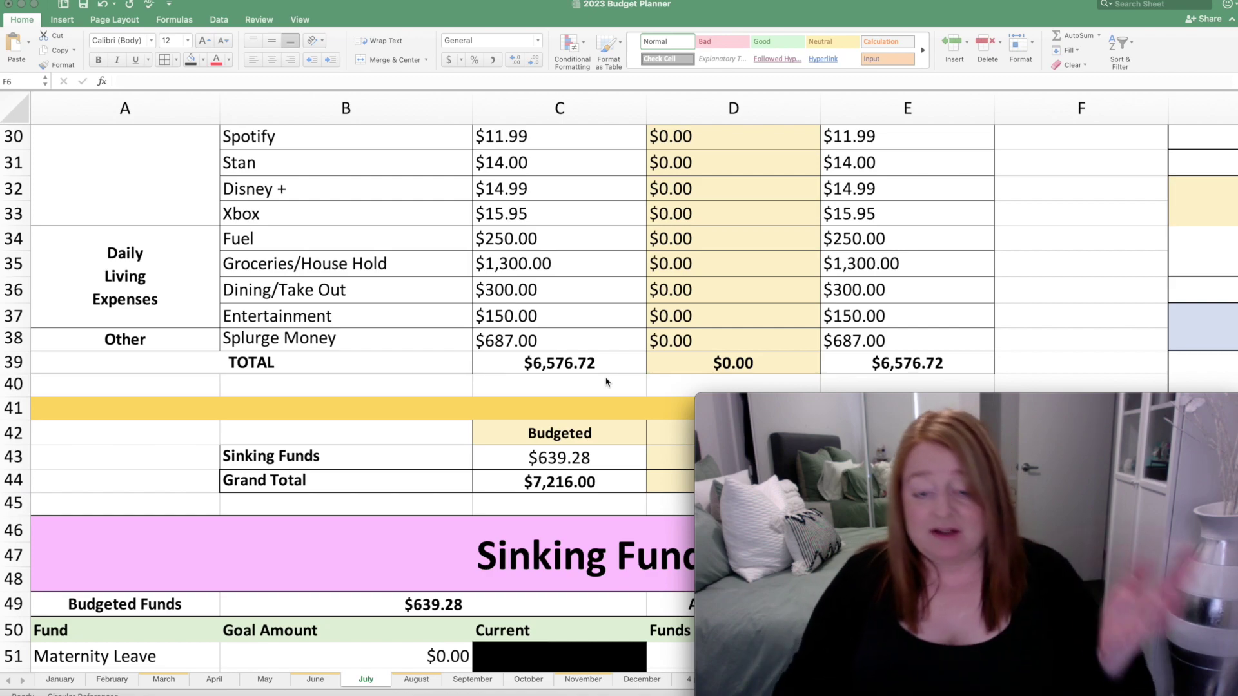
{"action": "scroll", "coordinate": [606, 381], "scroll_direction": "down", "scroll_amount": 5}
{"action": "scroll", "coordinate": [737, 321], "scroll_direction": "down", "scroll_amount": 2}
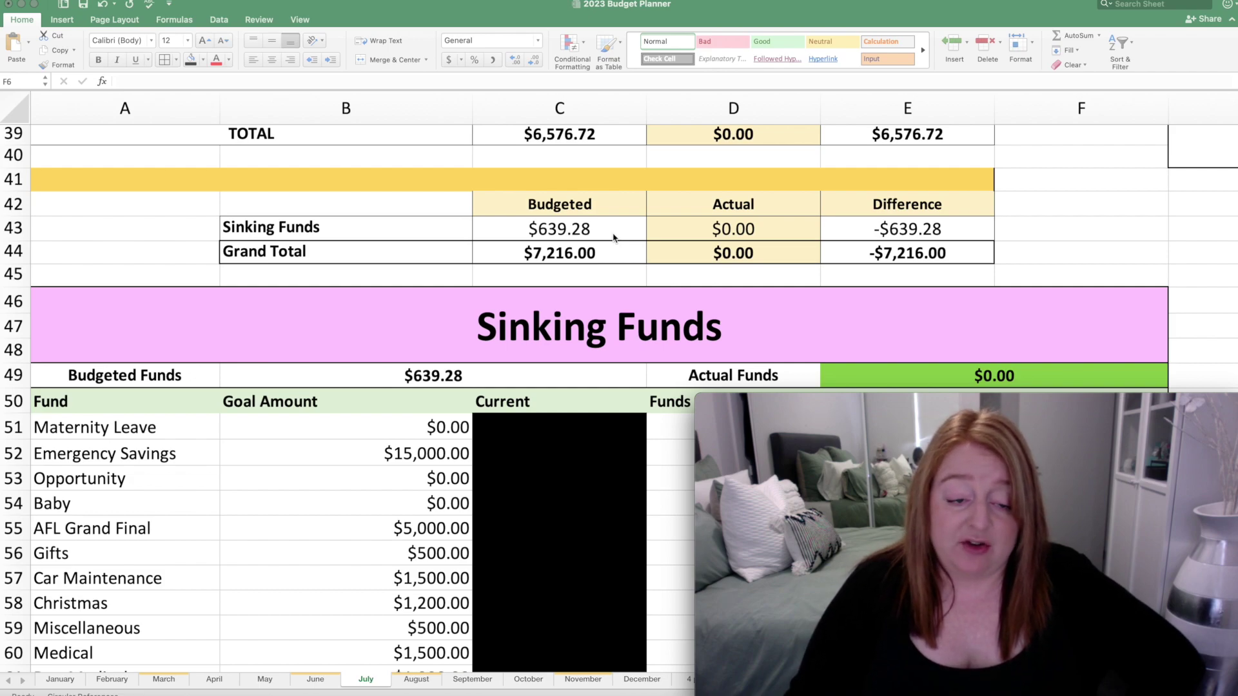
Step: Scroll through the fund goals to the row 73 Total of $28,703.95 and the Budget Summary heading
{"action": "scroll", "coordinate": [613, 238], "scroll_direction": "down", "scroll_amount": 3}
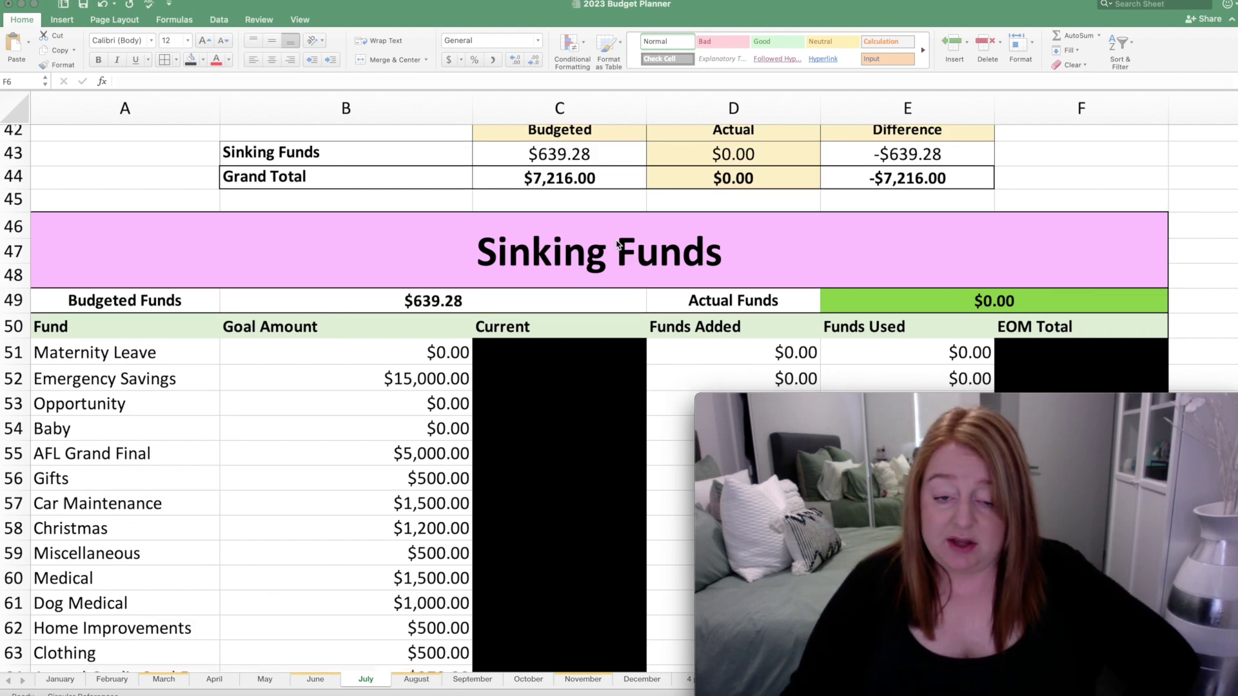
{"action": "scroll", "coordinate": [617, 244], "scroll_direction": "down", "scroll_amount": 3}
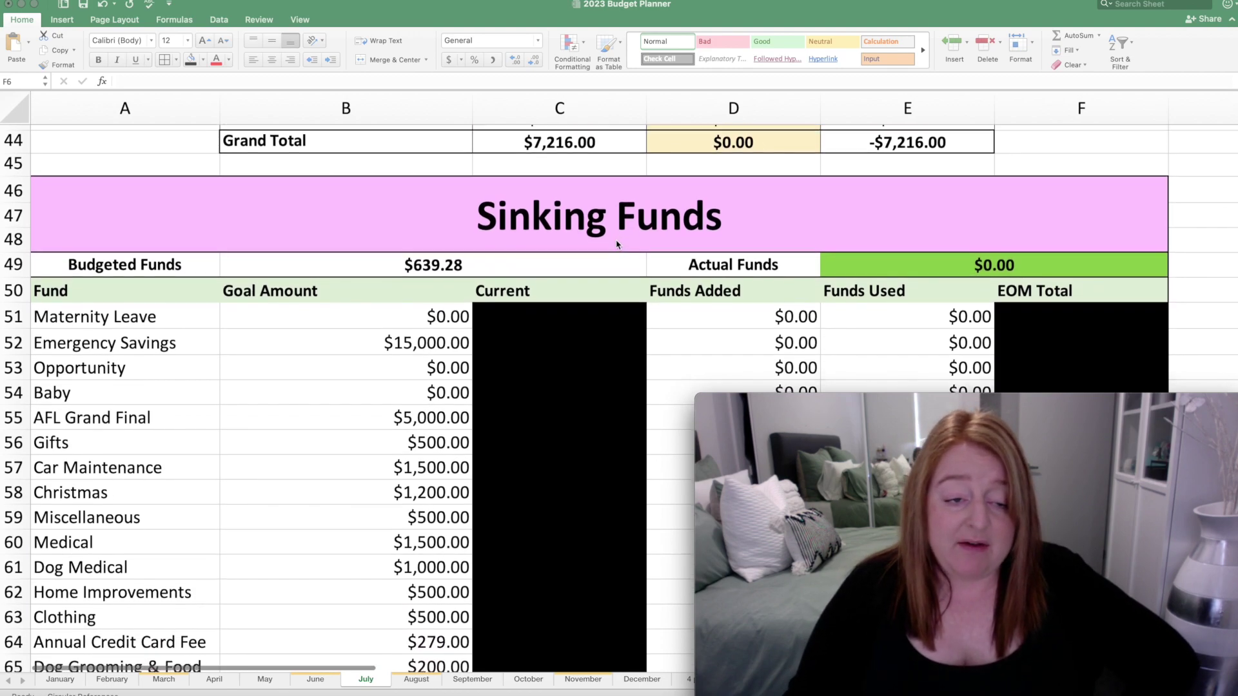
{"action": "scroll", "coordinate": [617, 244], "scroll_direction": "down", "scroll_amount": 3}
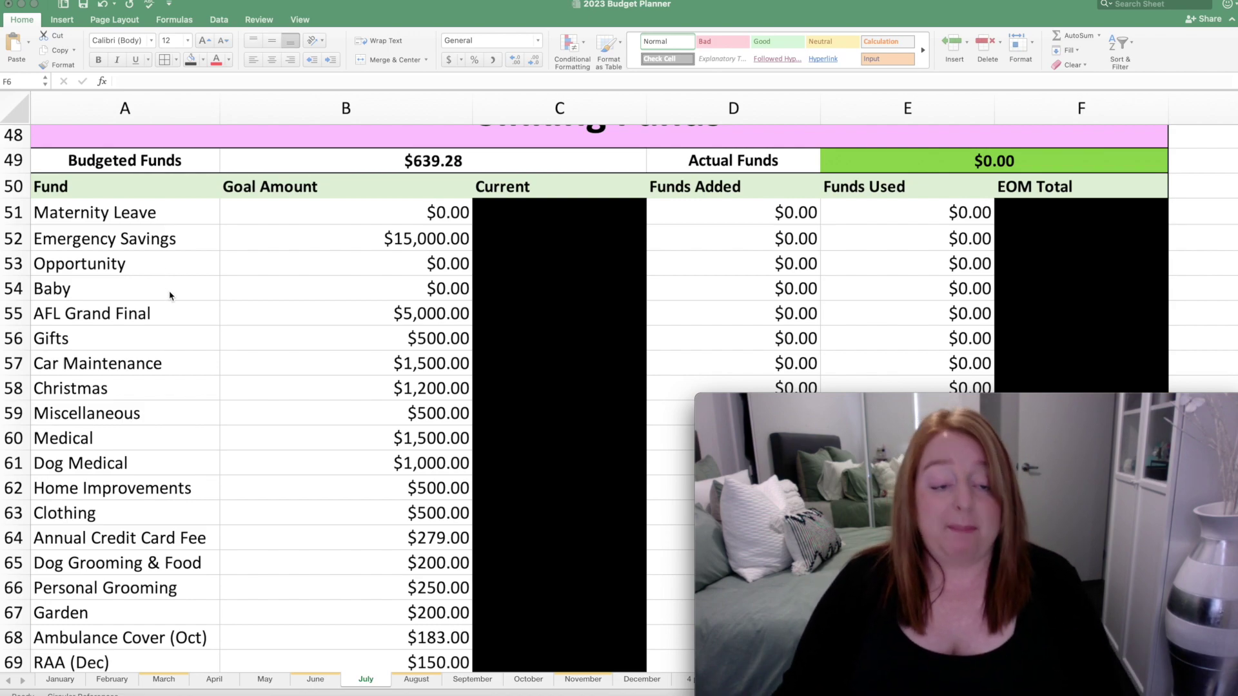
{"action": "scroll", "coordinate": [175, 320], "scroll_direction": "up", "scroll_amount": 1}
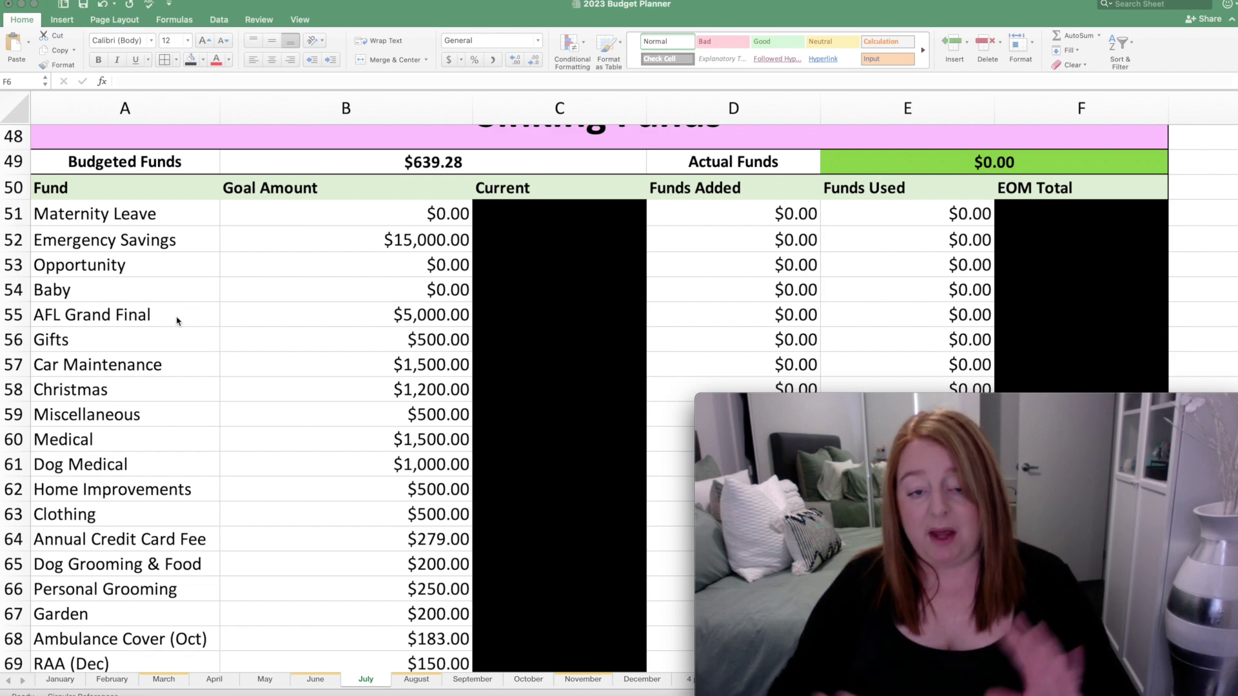
{"action": "scroll", "coordinate": [177, 336], "scroll_direction": "down", "scroll_amount": 1}
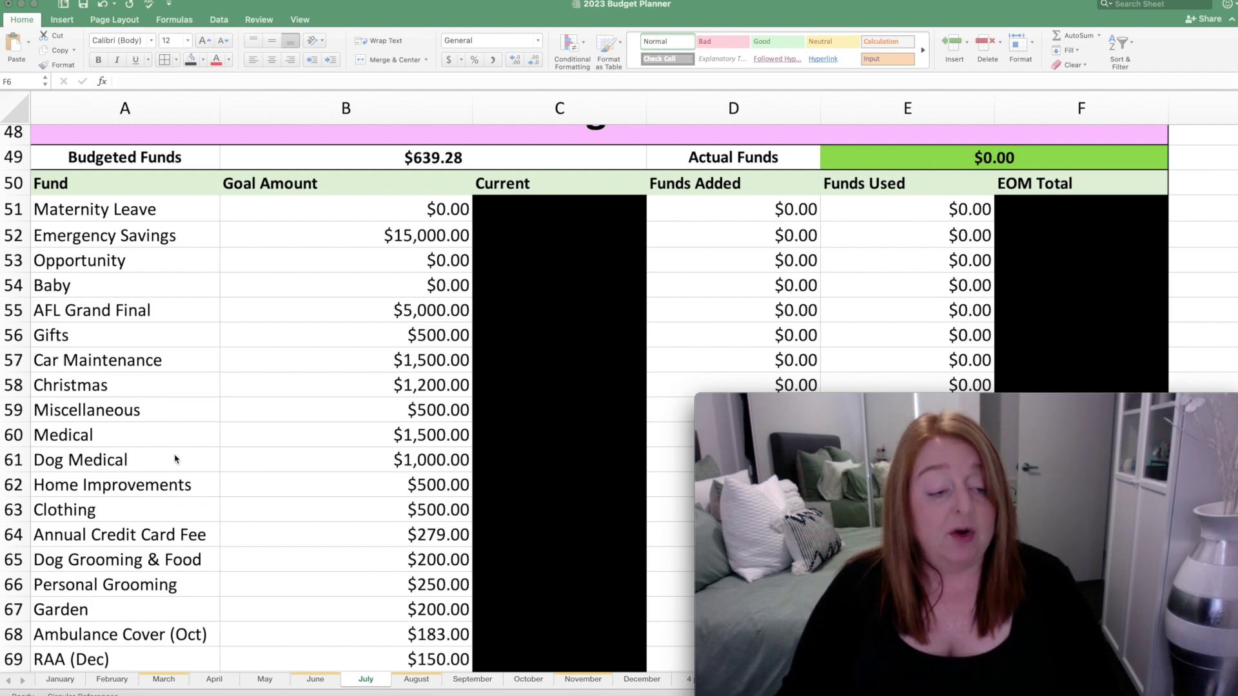
{"action": "scroll", "coordinate": [176, 457], "scroll_direction": "down", "scroll_amount": 3}
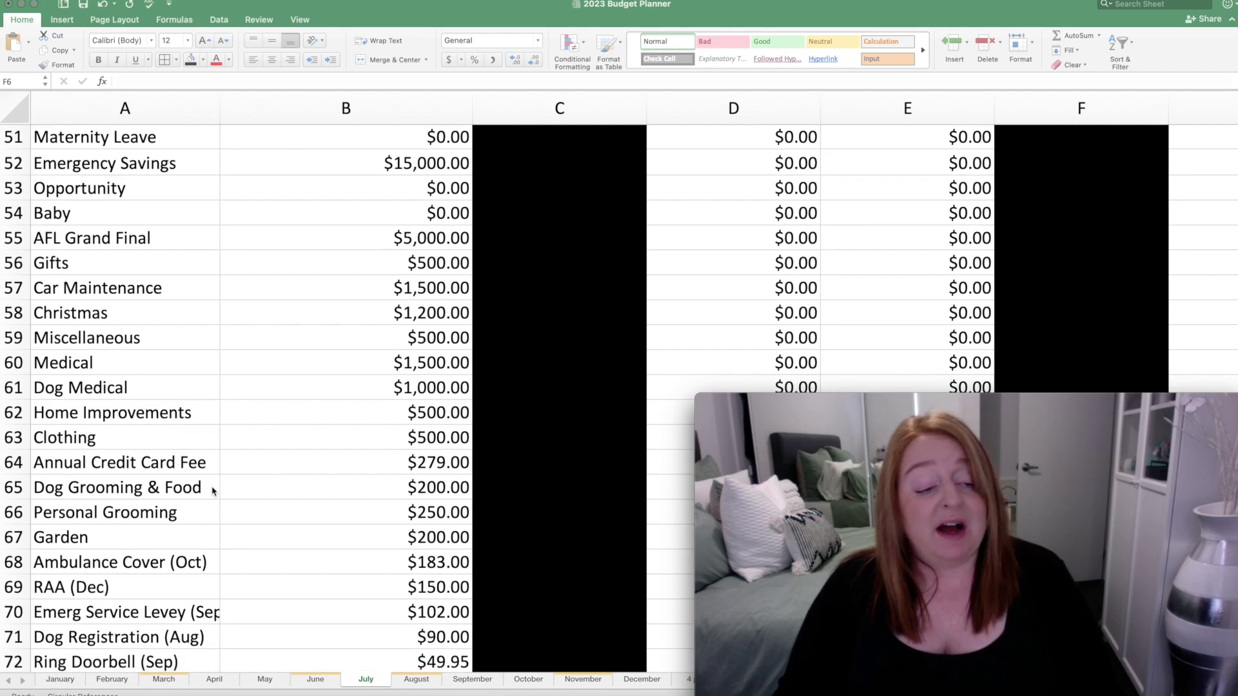
{"action": "scroll", "coordinate": [216, 492], "scroll_direction": "down", "scroll_amount": 2}
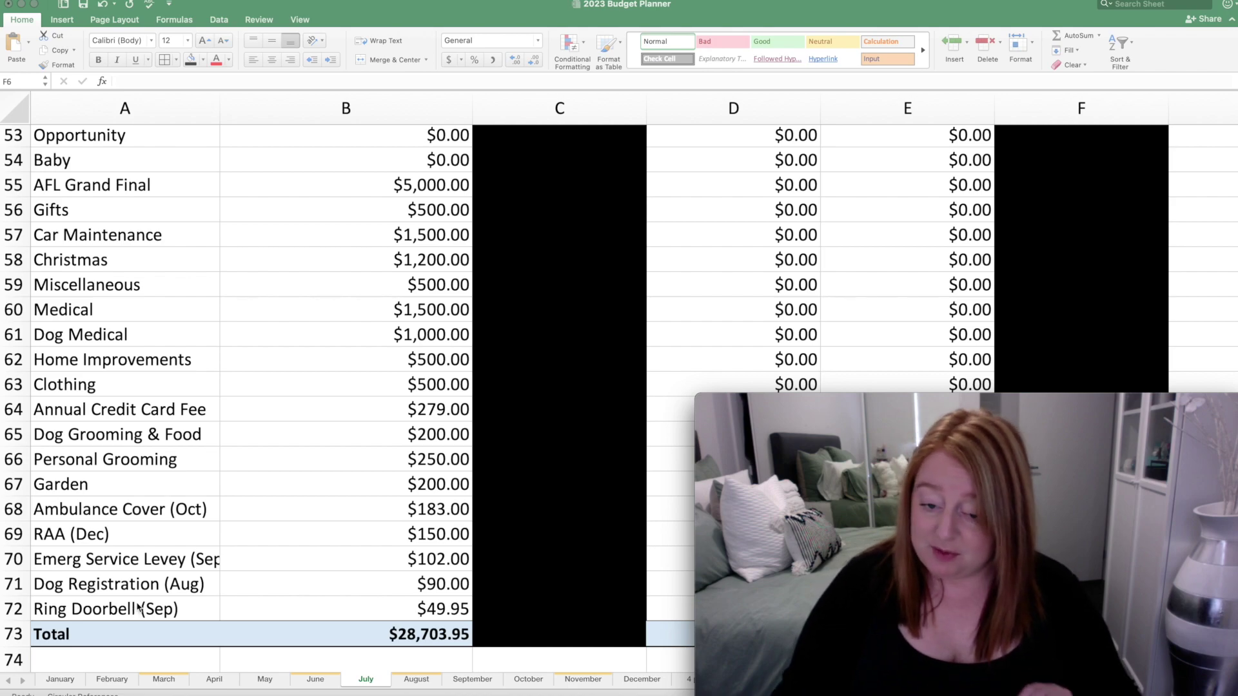
{"action": "scroll", "coordinate": [175, 588], "scroll_direction": "up", "scroll_amount": 3}
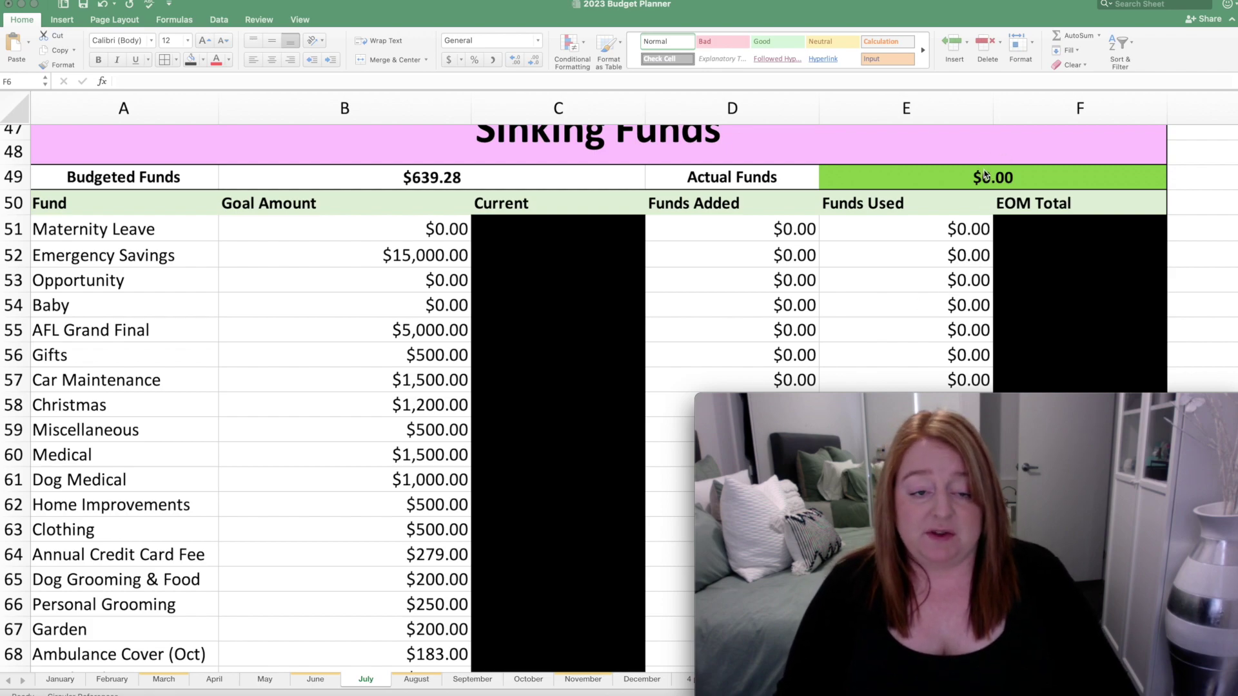
{"action": "scroll", "coordinate": [984, 174], "scroll_direction": "up", "scroll_amount": 2}
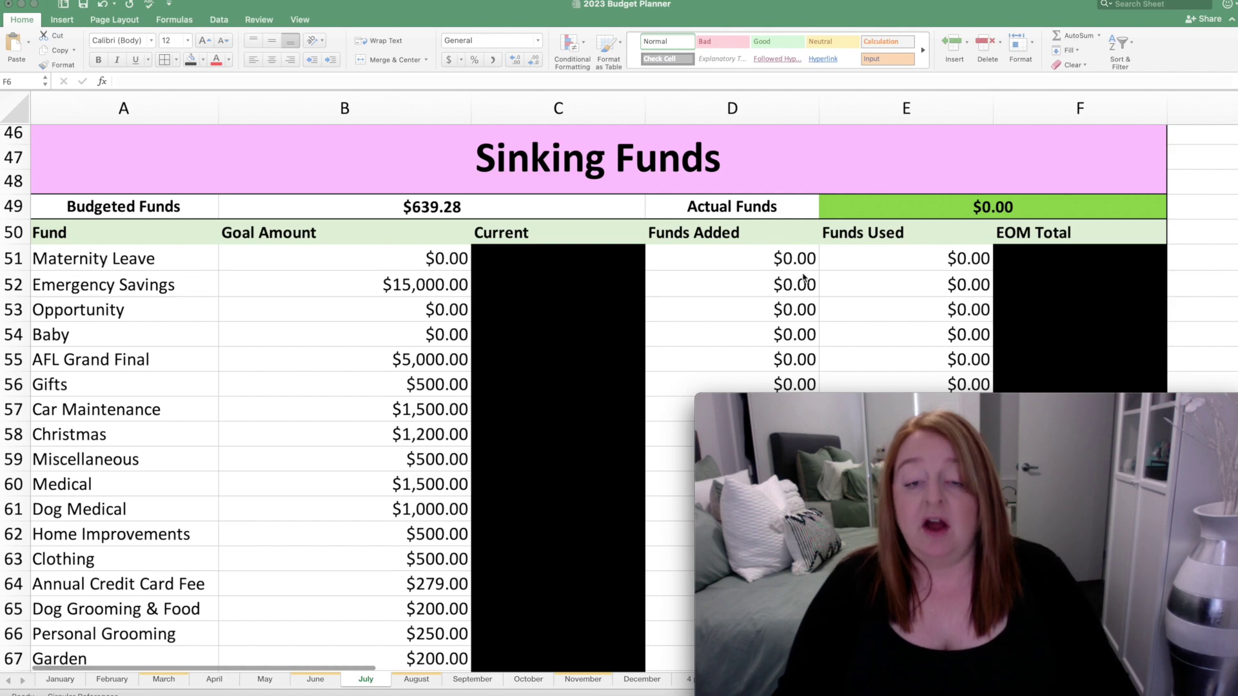
{"action": "scroll", "coordinate": [804, 277], "scroll_direction": "down", "scroll_amount": 1}
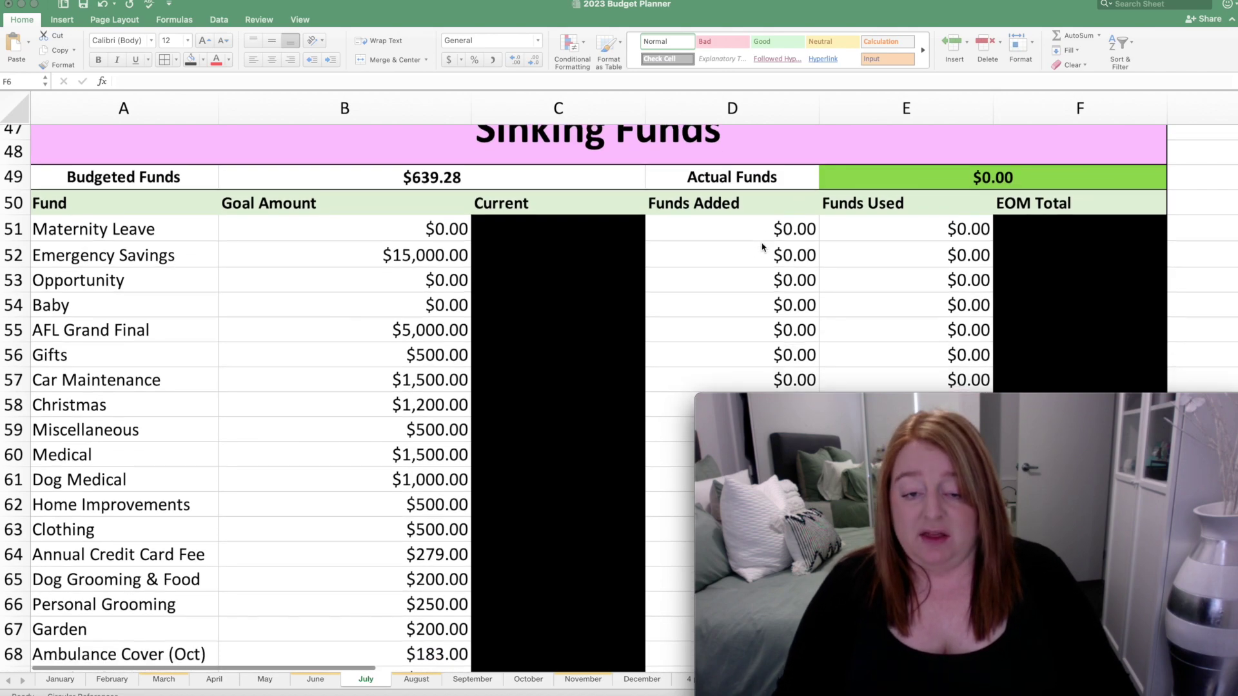
{"action": "scroll", "coordinate": [762, 247], "scroll_direction": "down", "scroll_amount": 5}
{"action": "scroll", "coordinate": [762, 247], "scroll_direction": "up", "scroll_amount": 2}
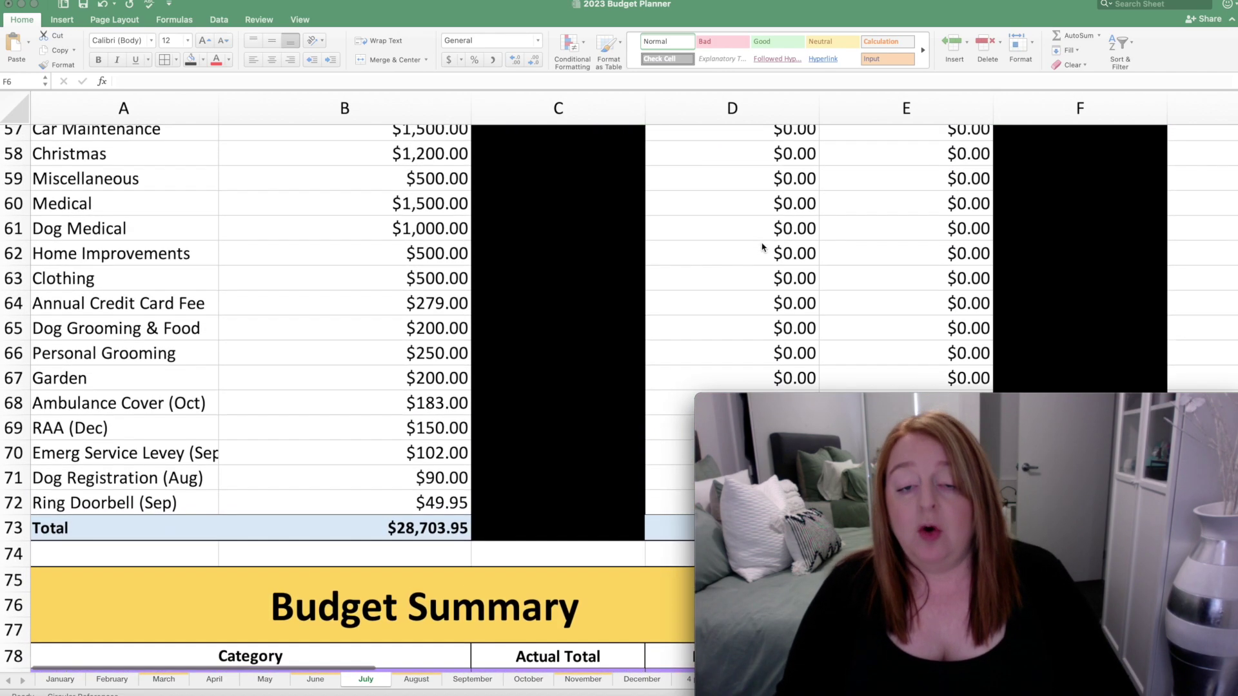
Step: Scroll back up to row 1 of the July sheet, where the month heading and $7,216.00 Income section show
{"action": "scroll", "coordinate": [762, 247], "scroll_direction": "up", "scroll_amount": 3}
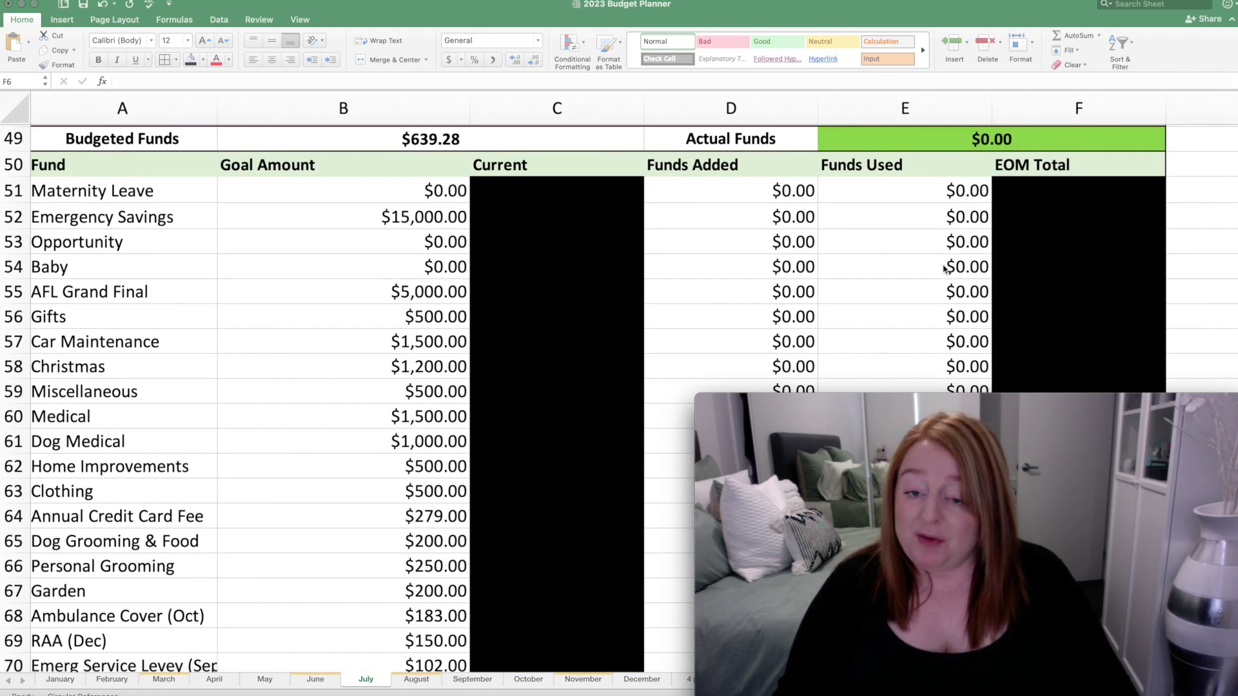
{"action": "scroll", "coordinate": [945, 268], "scroll_direction": "up", "scroll_amount": 15}
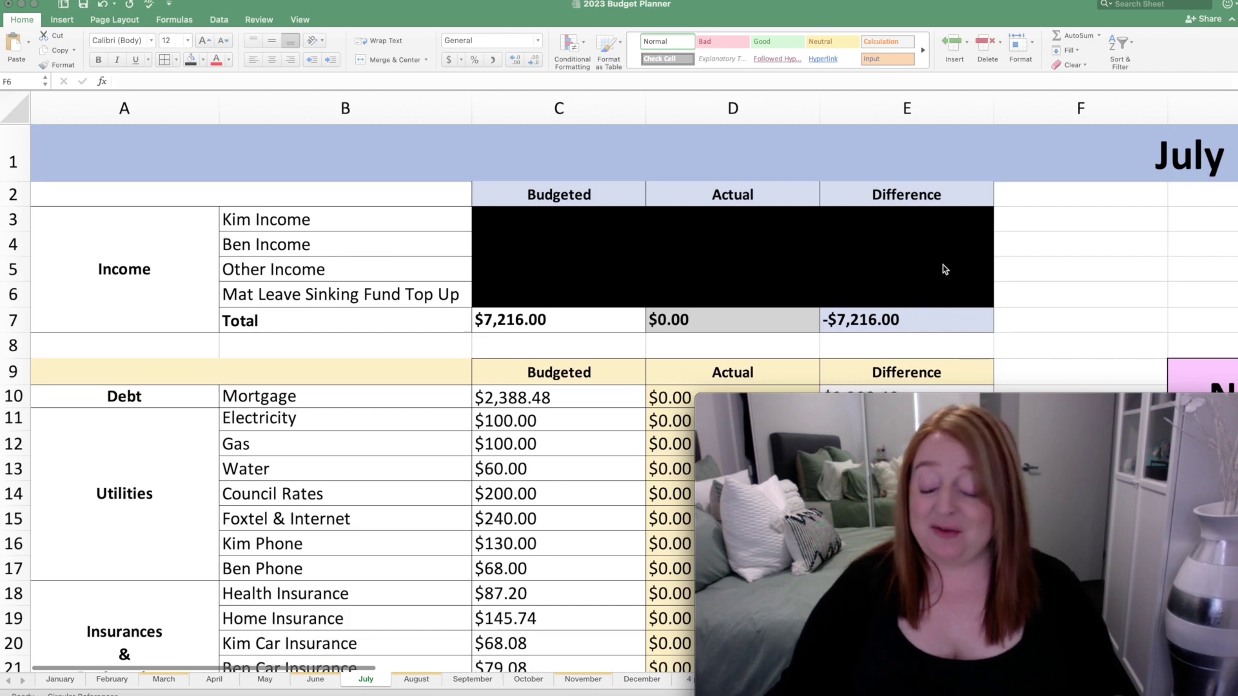